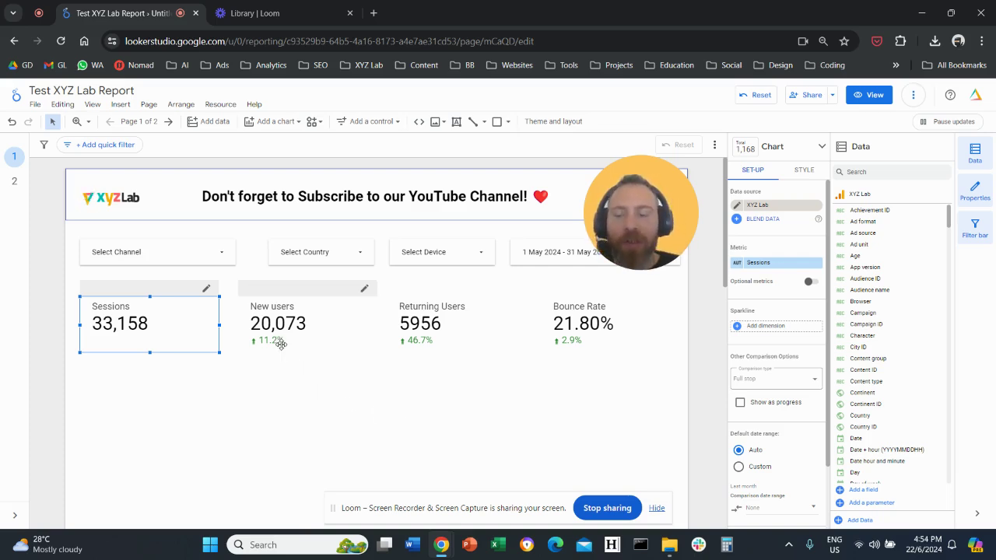
Select the Sessions scorecard after briefly selecting New users
{"action": "left_click", "coordinate": [268, 347]}
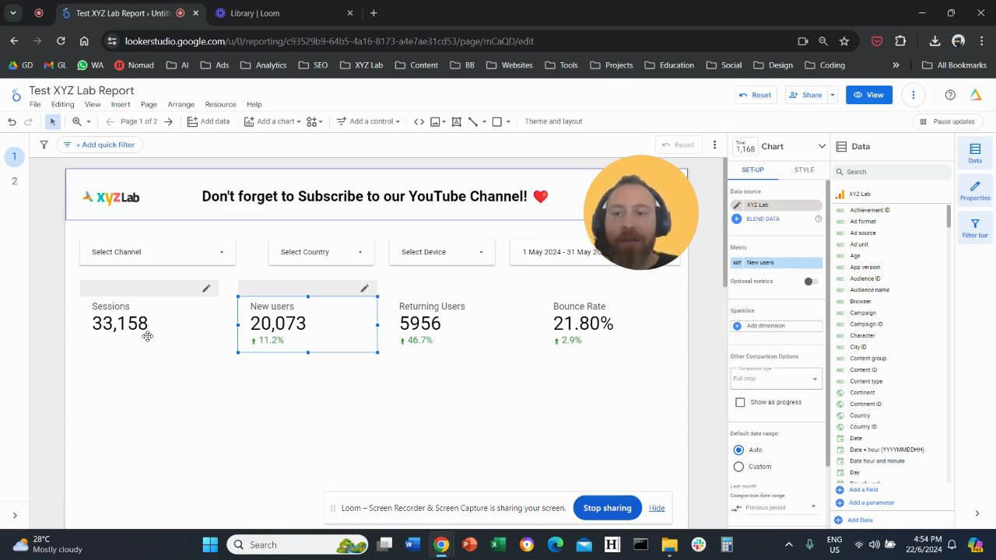
{"action": "left_click", "coordinate": [150, 317]}
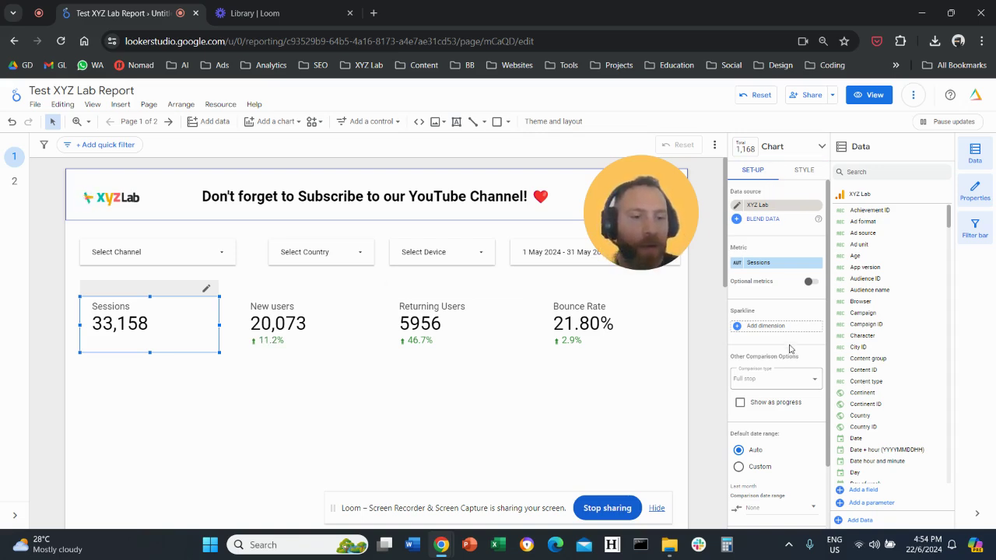
{"action": "scroll", "coordinate": [785, 342], "scroll_direction": "down", "scroll_amount": 1}
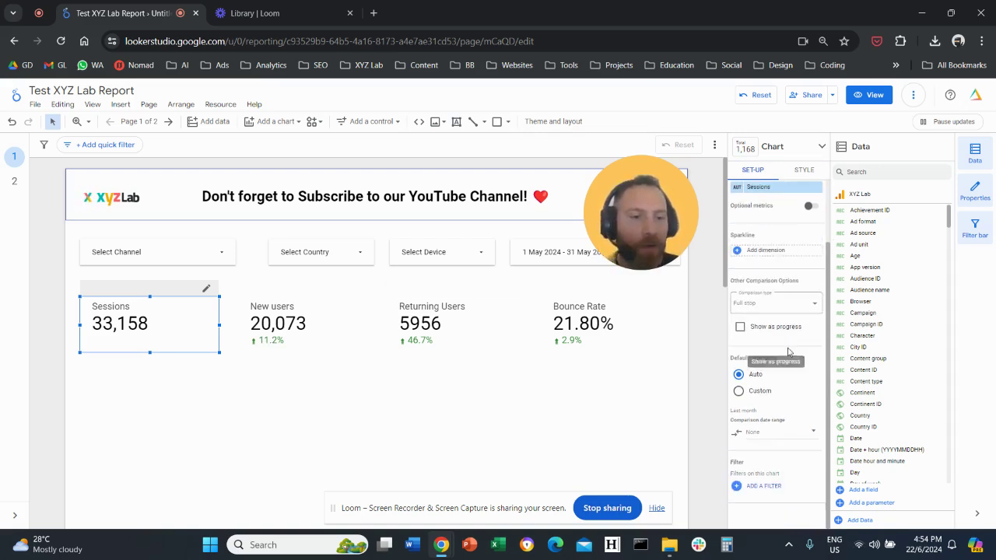
Set the Sessions comparison date range to Previous period and apply it
{"action": "left_click", "coordinate": [796, 435]}
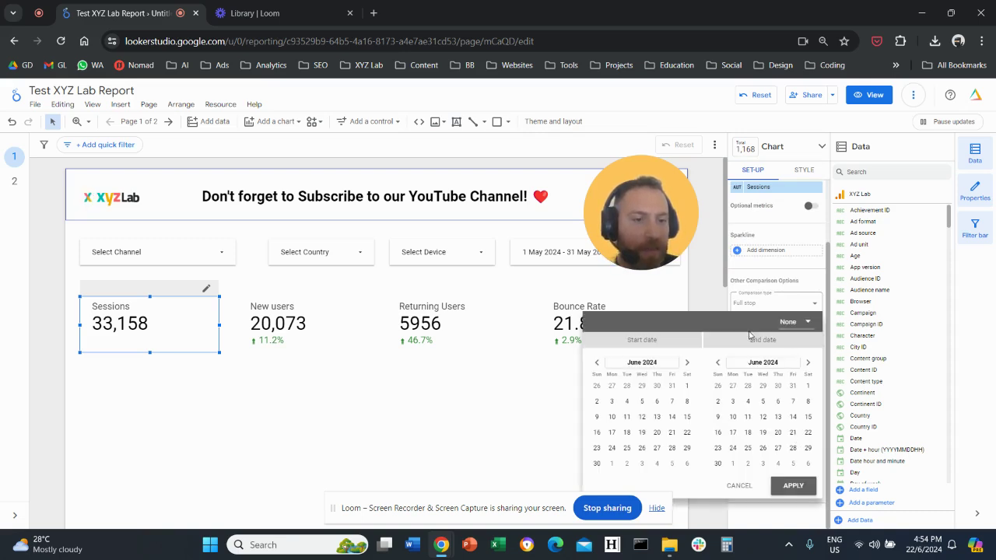
{"action": "left_click", "coordinate": [713, 296]}
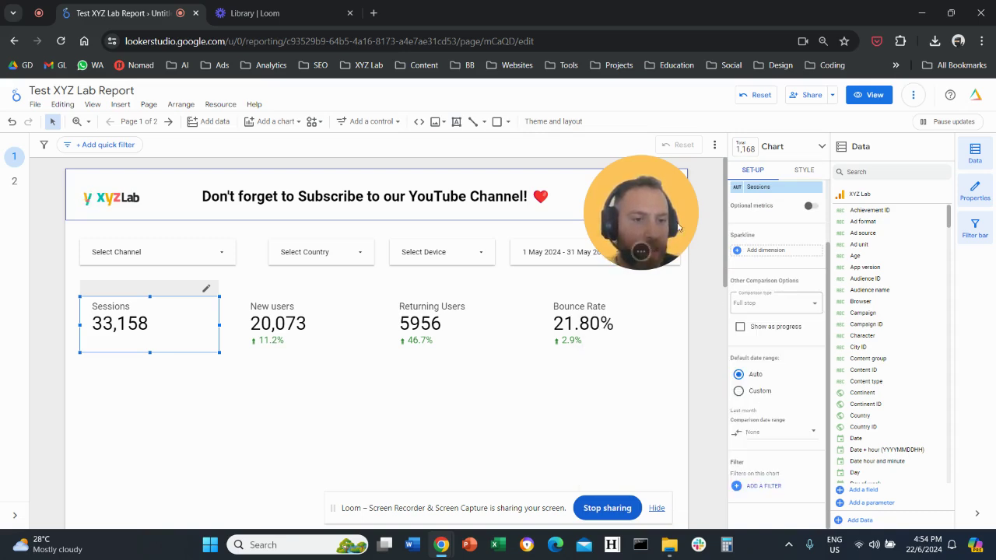
{"action": "left_click", "coordinate": [806, 436]}
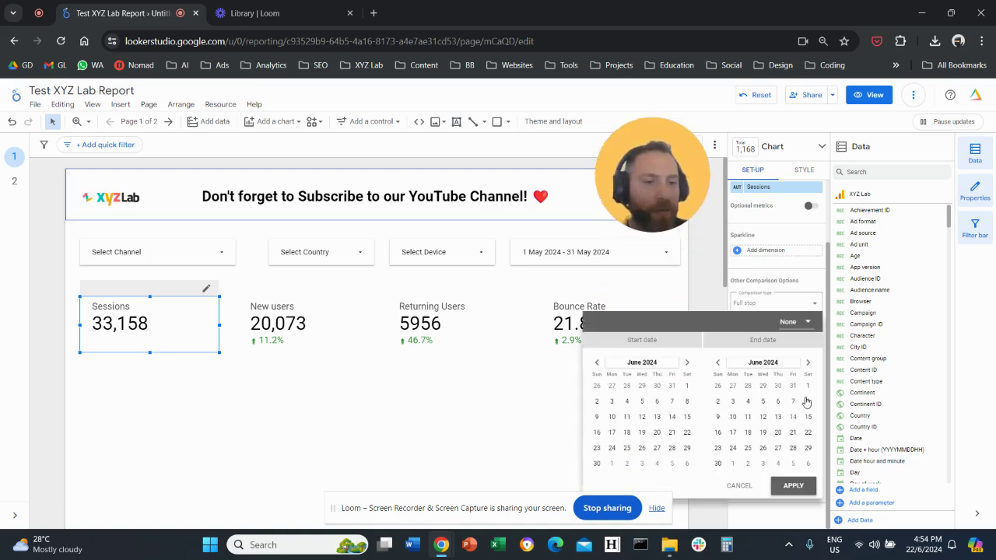
{"action": "left_click", "coordinate": [806, 322]}
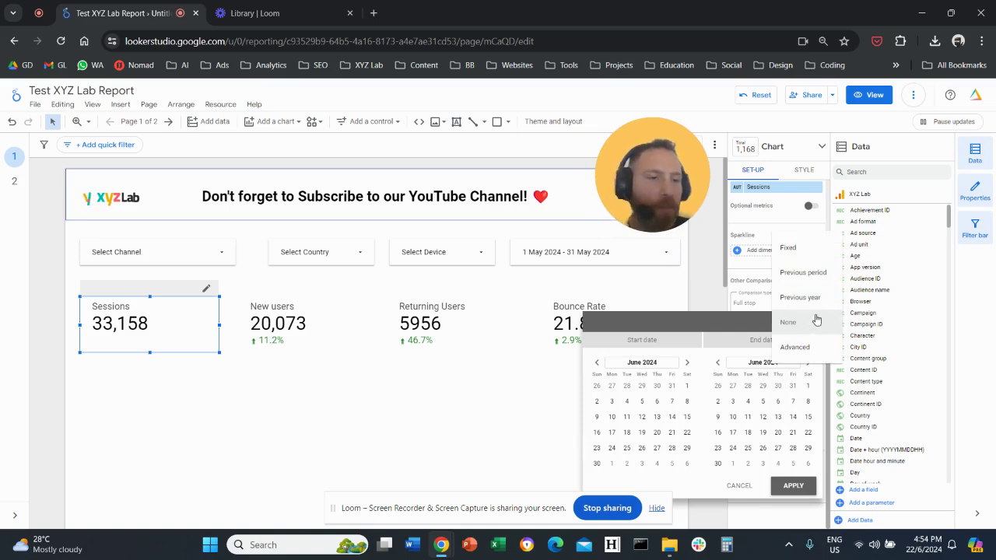
{"action": "left_click", "coordinate": [817, 274]}
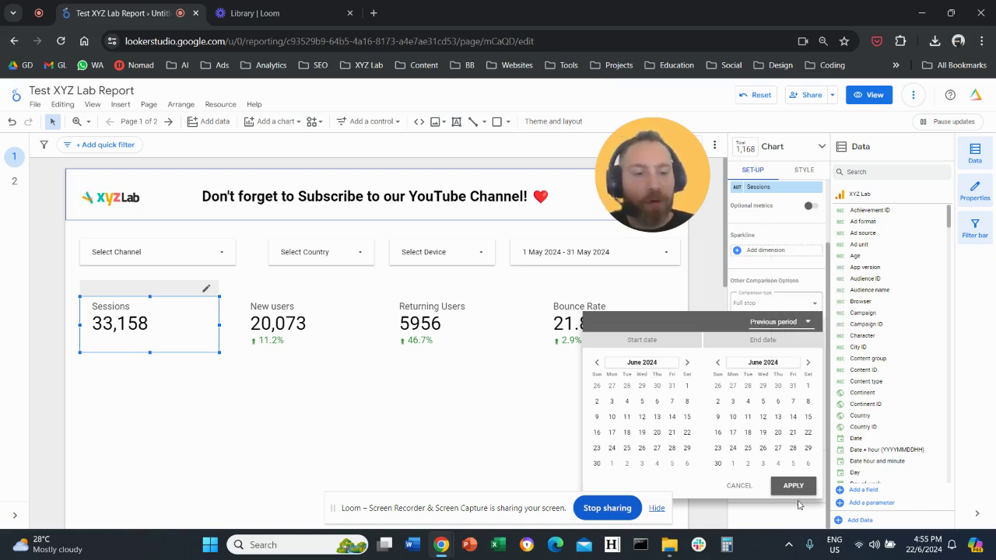
{"action": "left_click", "coordinate": [810, 323]}
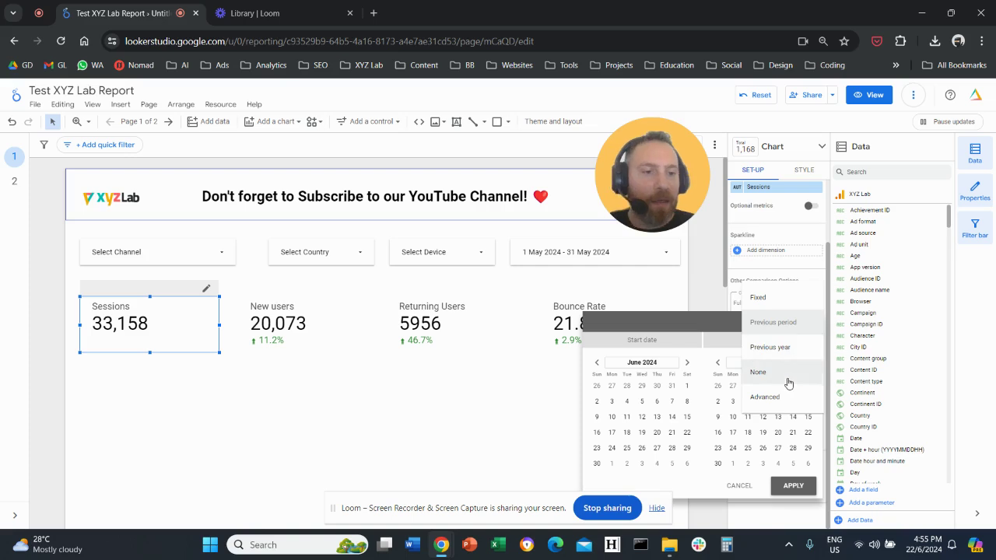
{"action": "left_click", "coordinate": [782, 324]}
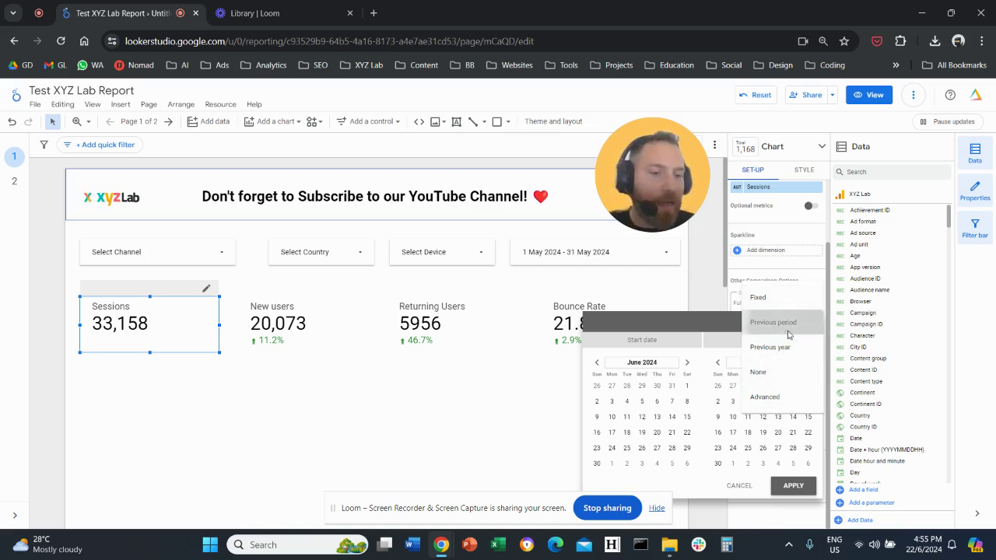
{"action": "left_click", "coordinate": [792, 485]}
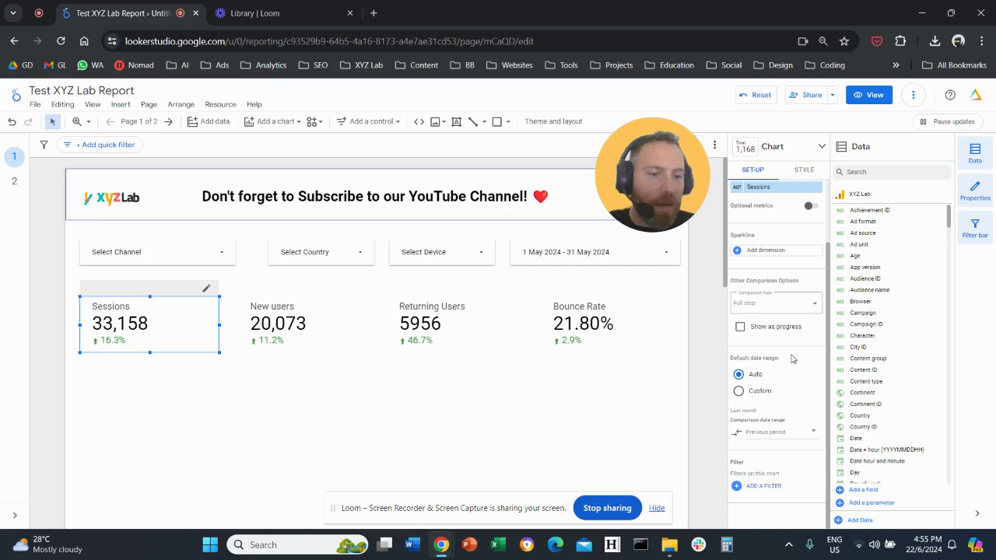
Switch the Sessions comparison type to Value with a target of 50000
{"action": "scroll", "coordinate": [792, 357], "scroll_direction": "up", "scroll_amount": 1}
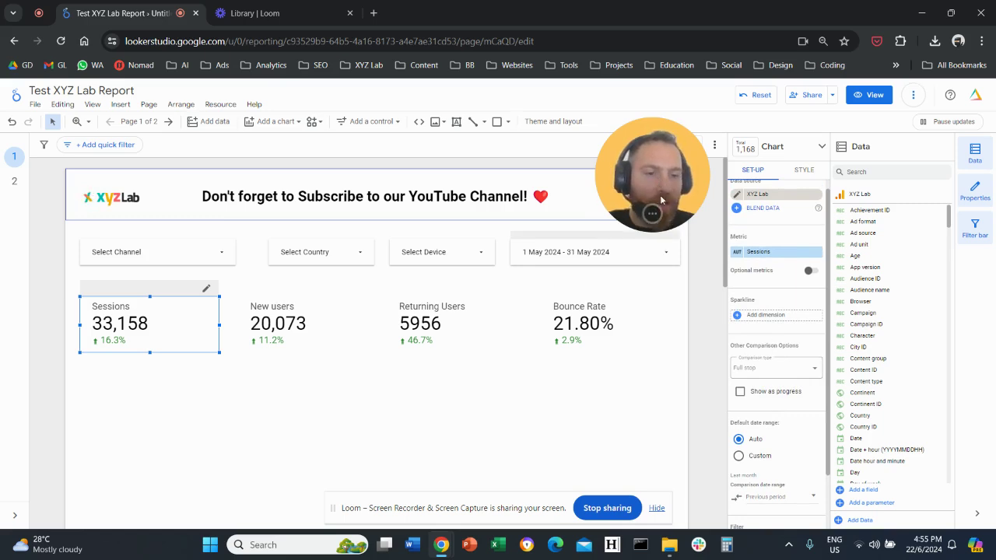
{"action": "left_click_drag", "start_coordinate": [660, 194], "coordinate": [662, 325]}
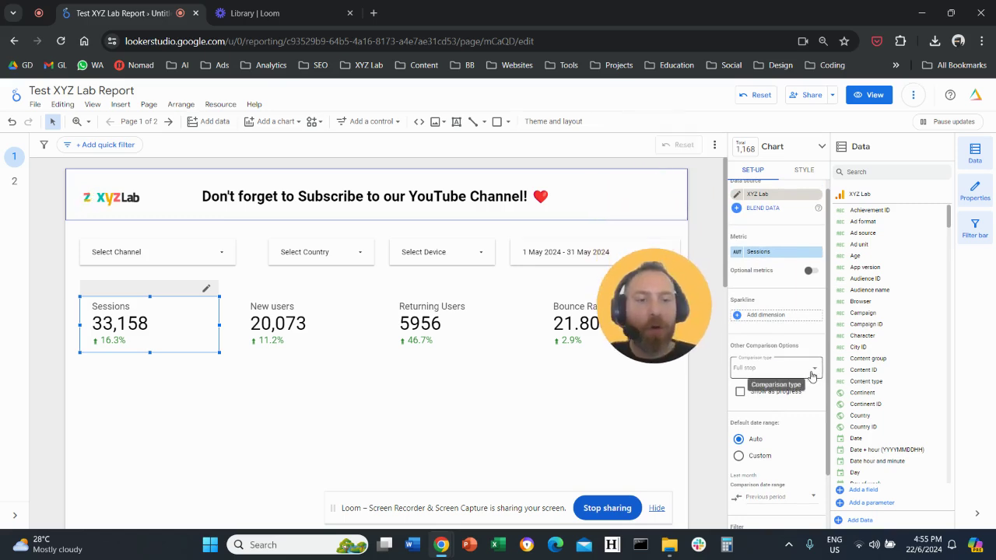
{"action": "left_click", "coordinate": [813, 371]}
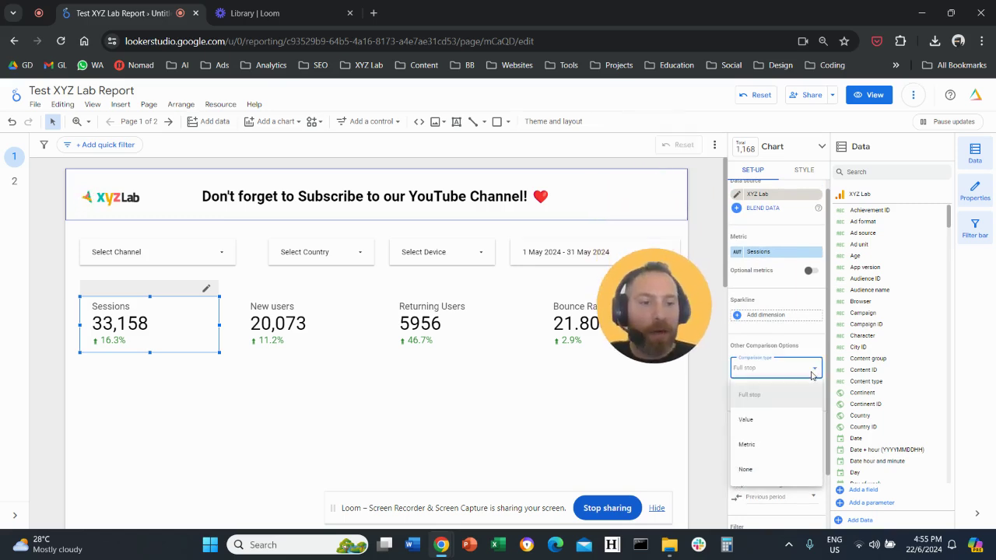
{"action": "left_click", "coordinate": [793, 424]}
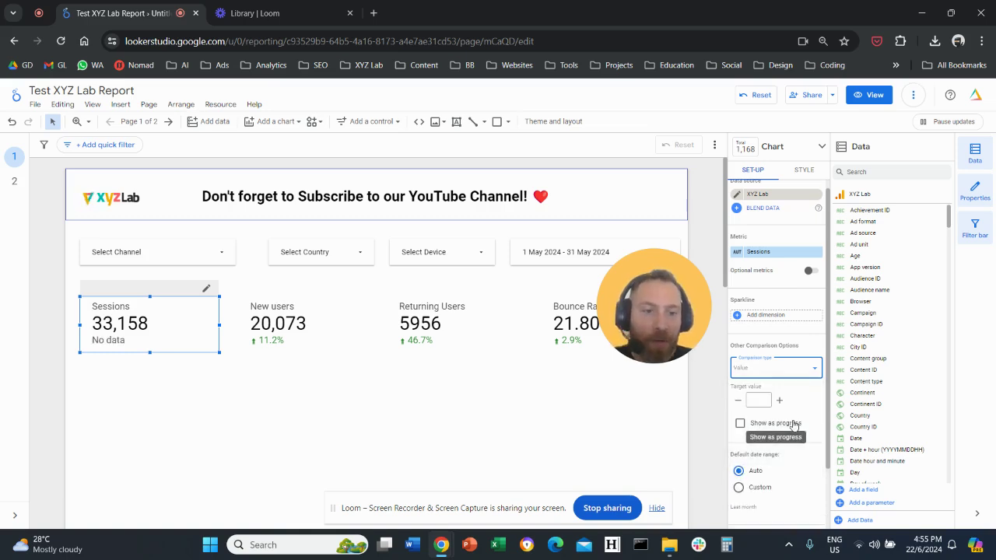
{"action": "left_click", "coordinate": [757, 400]}
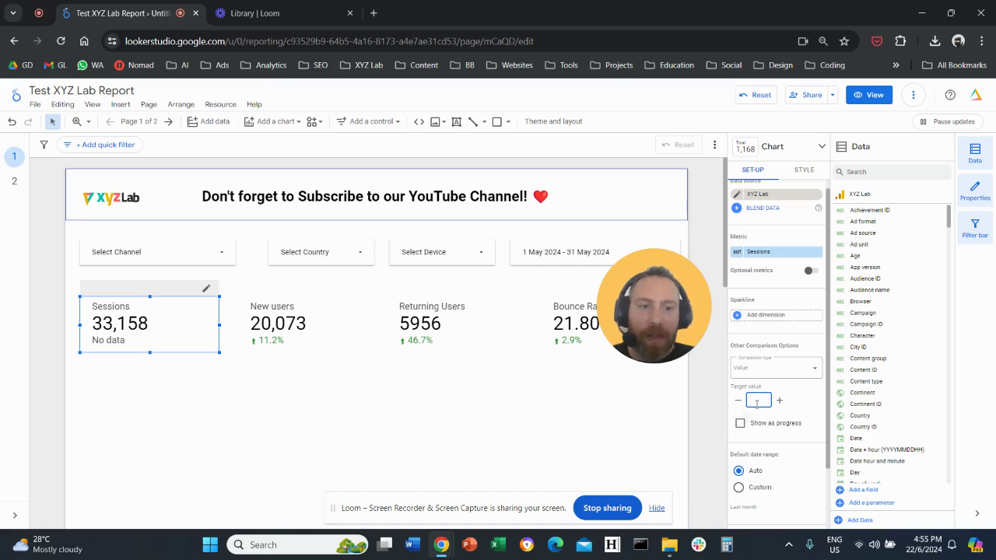
{"action": "type", "text": "50000"}
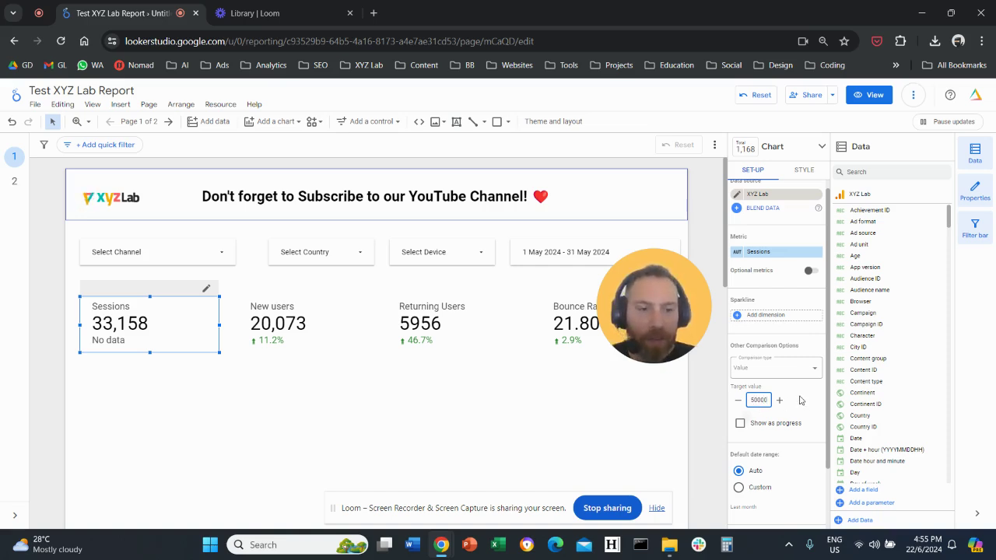
{"action": "key", "text": "Return"}
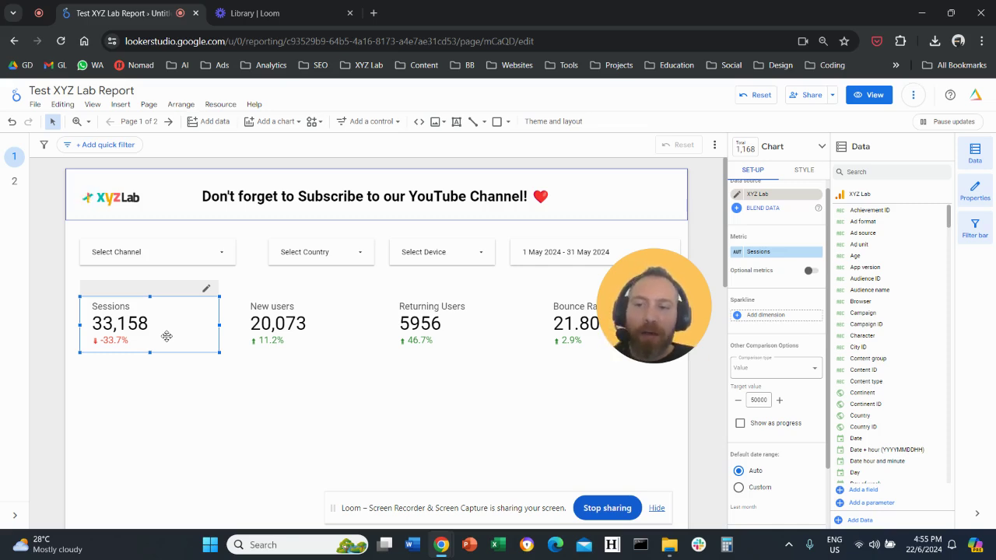
Change the target value from 50000 to 30000
{"action": "double_click", "coordinate": [763, 400]}
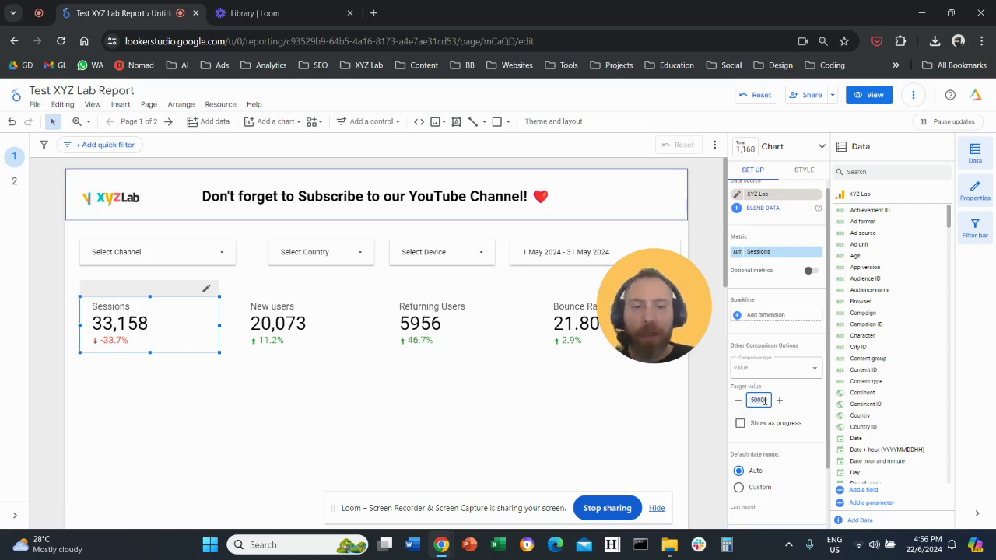
{"action": "type", "text": "30000"}
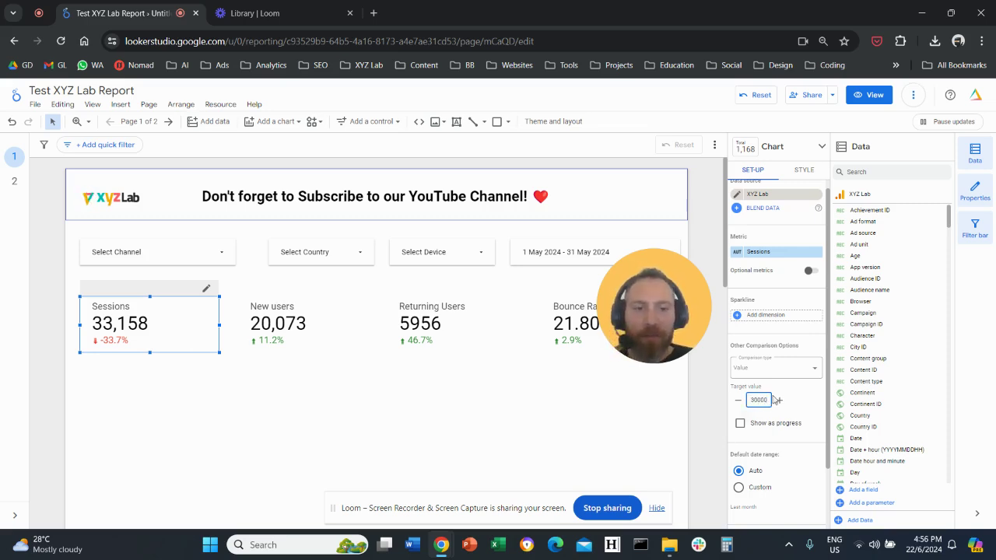
{"action": "left_click", "coordinate": [806, 398]}
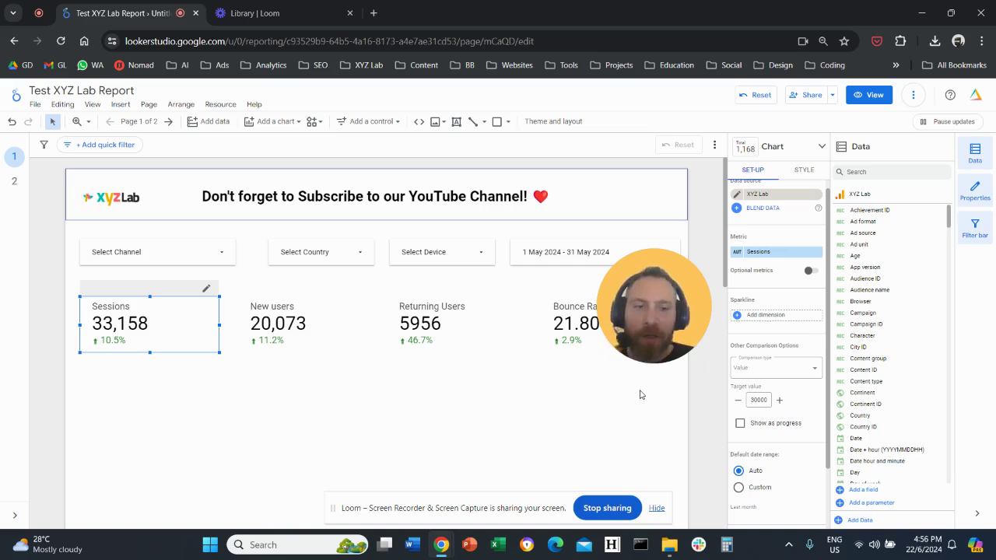
Change the comparison type to Metric, using Active users as the target metric
{"action": "left_click", "coordinate": [798, 373]}
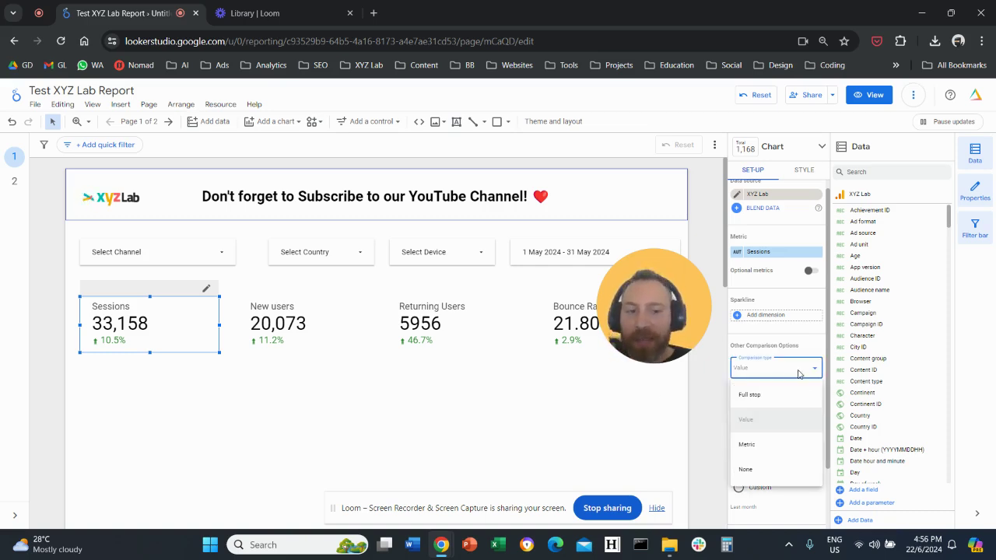
{"action": "left_click", "coordinate": [794, 452]}
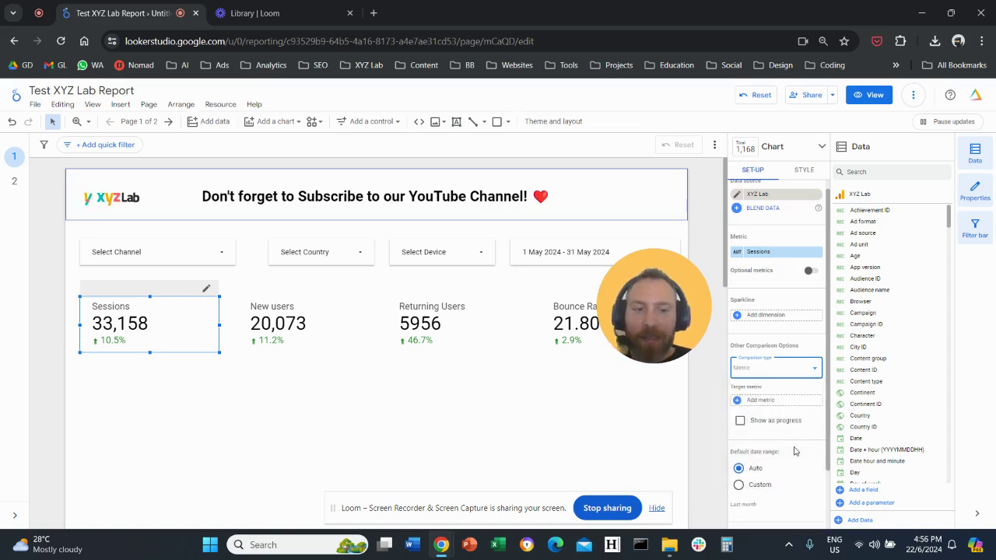
{"action": "left_click", "coordinate": [786, 402]}
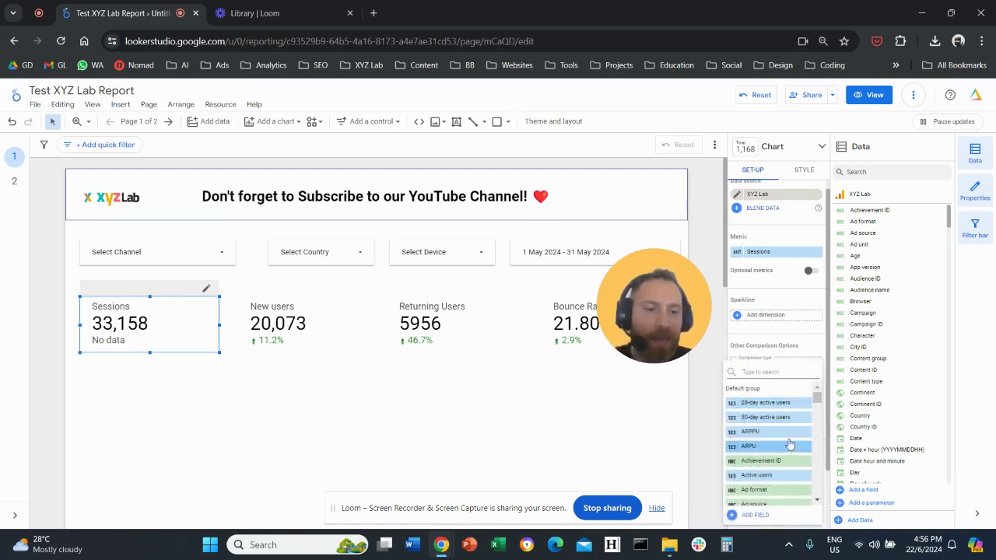
{"action": "scroll", "coordinate": [786, 445], "scroll_direction": "down", "scroll_amount": 2}
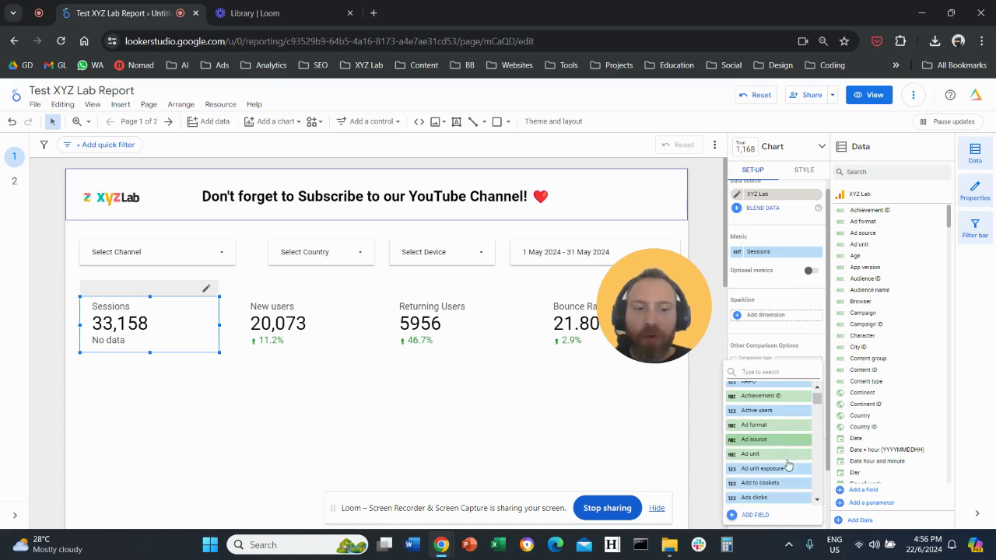
{"action": "scroll", "coordinate": [784, 441], "scroll_direction": "up", "scroll_amount": 2}
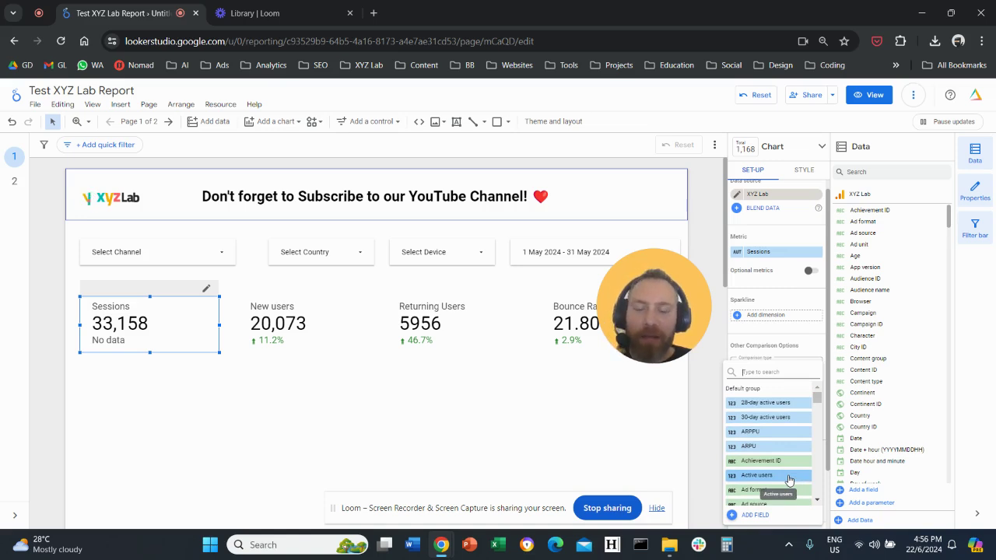
{"action": "left_click", "coordinate": [789, 478]}
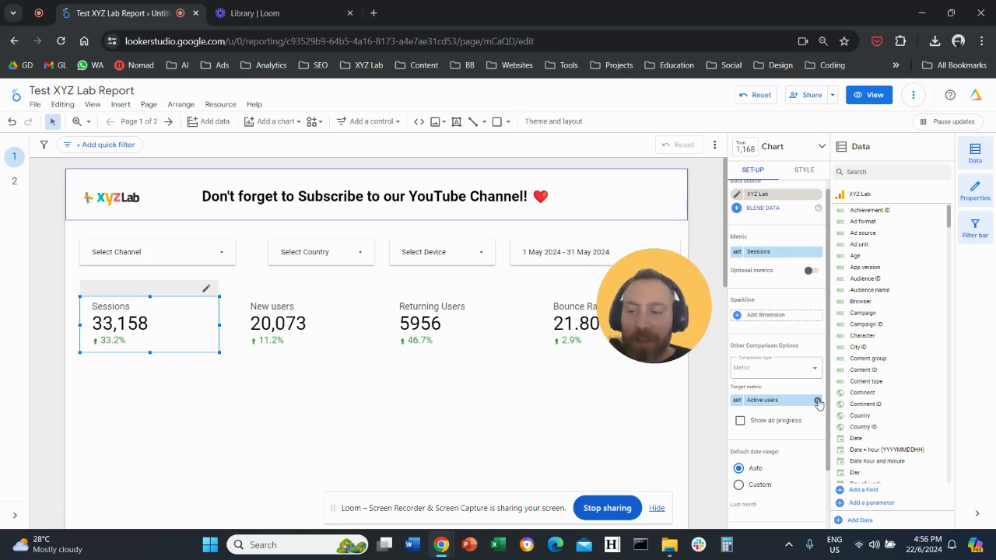
Remove the Active users target metric and set the comparison type to Full stop
{"action": "left_click", "coordinate": [817, 401]}
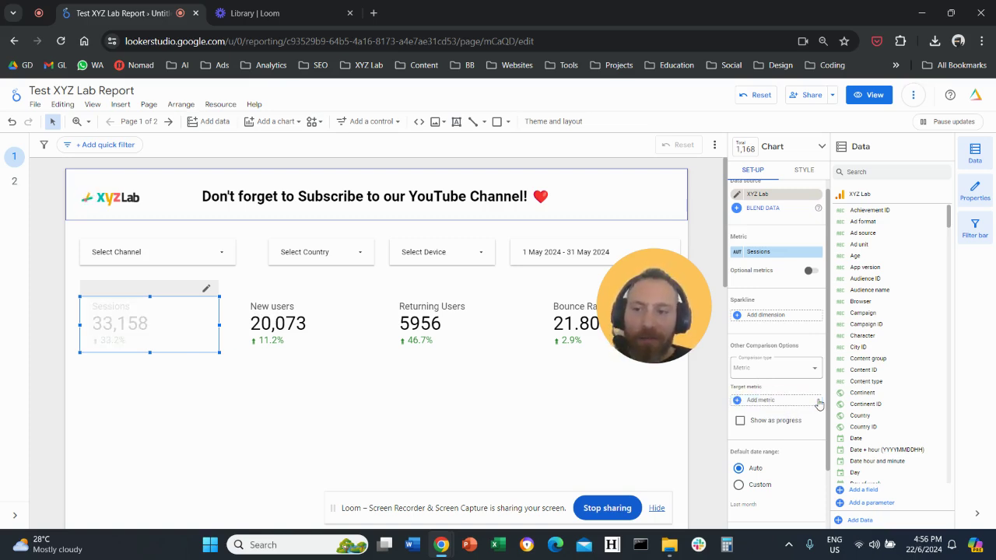
{"action": "left_click", "coordinate": [799, 371]}
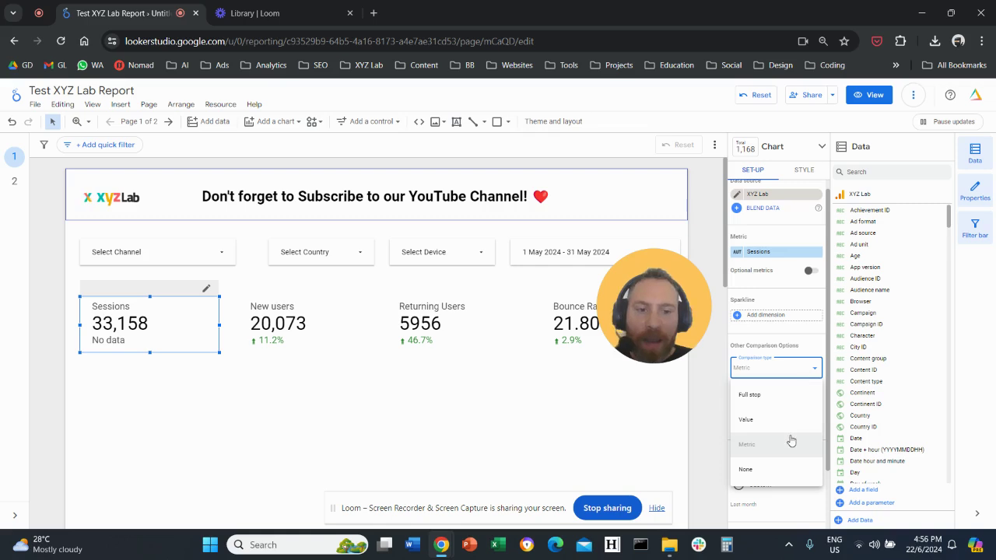
{"action": "left_click", "coordinate": [798, 405]}
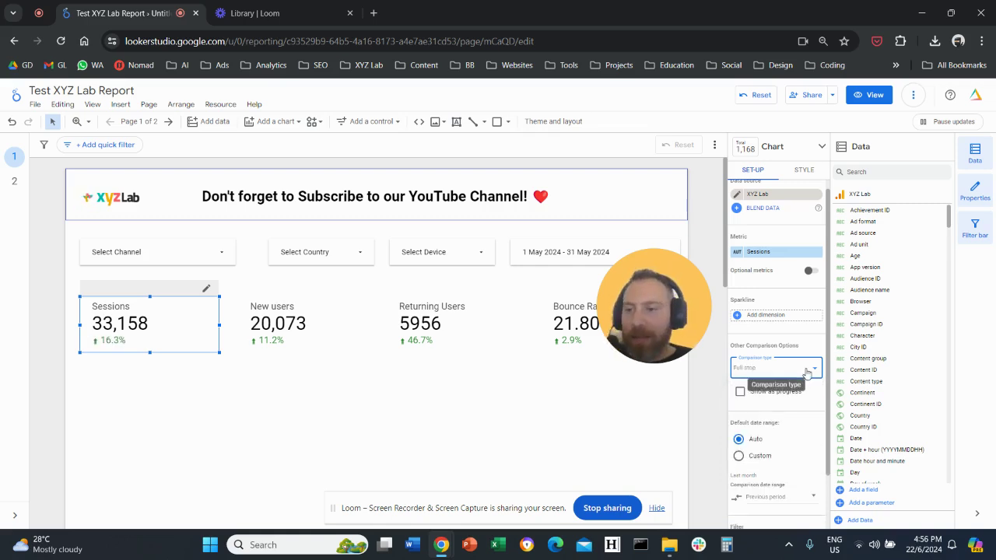
{"action": "scroll", "coordinate": [778, 397], "scroll_direction": "up", "scroll_amount": 1}
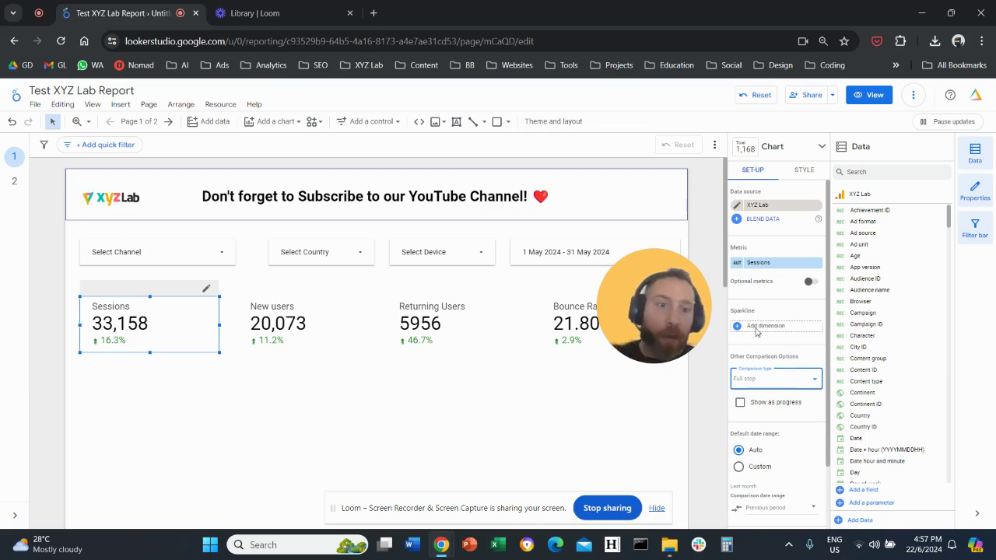
In the scorecard's style options, try blue, then purple, as the positive change colour
{"action": "left_click", "coordinate": [804, 170]}
{"action": "left_click_drag", "start_coordinate": [670, 291], "coordinate": [674, 193]}
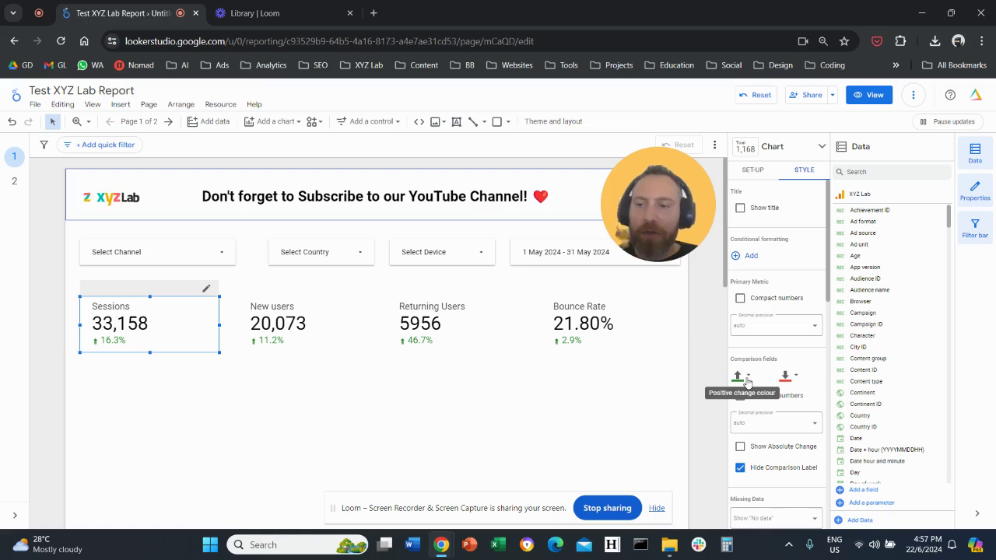
{"action": "left_click", "coordinate": [747, 378]}
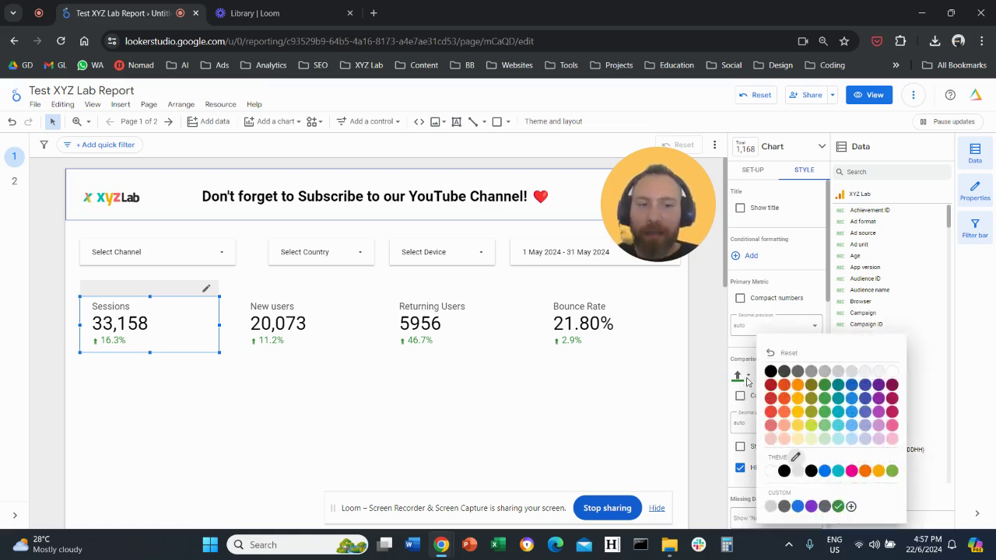
{"action": "left_click", "coordinate": [856, 403]}
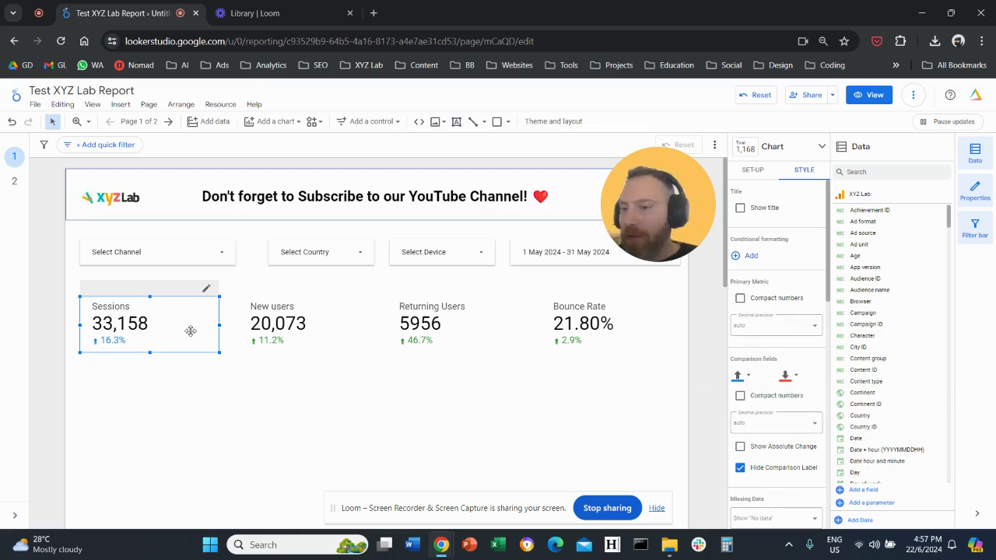
{"action": "left_click", "coordinate": [748, 377]}
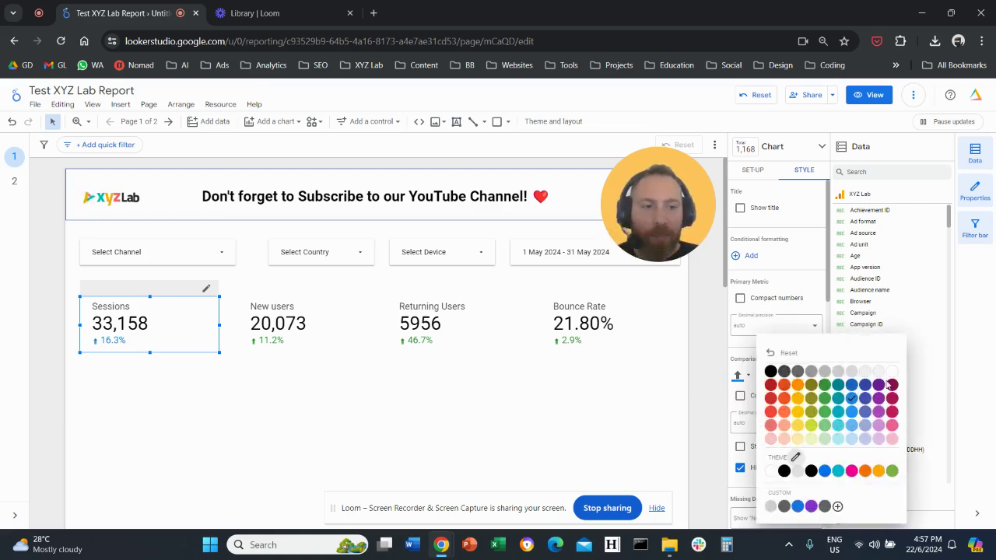
{"action": "left_click", "coordinate": [882, 422]}
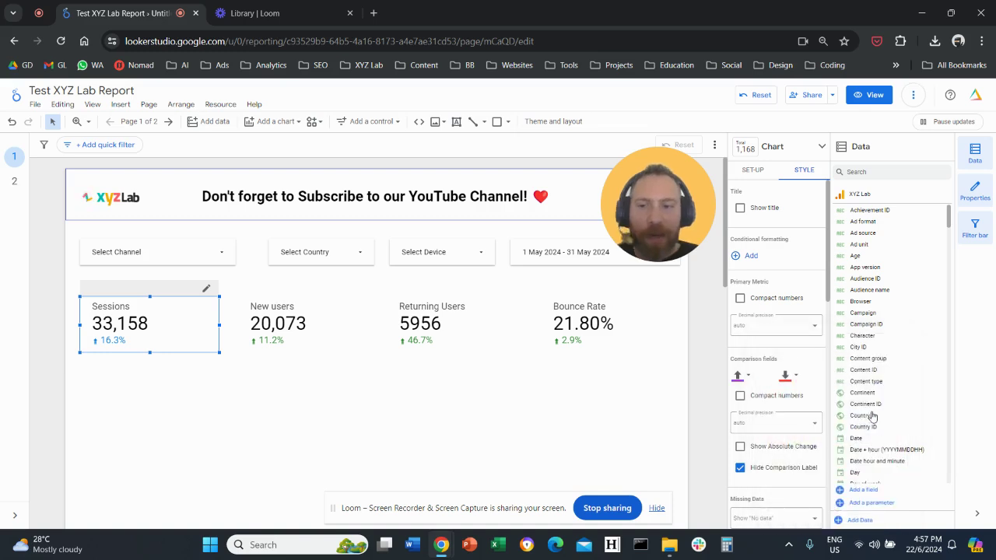
Set the positive change colour back to green, leaving the negative change colour unchanged
{"action": "left_click", "coordinate": [742, 379]}
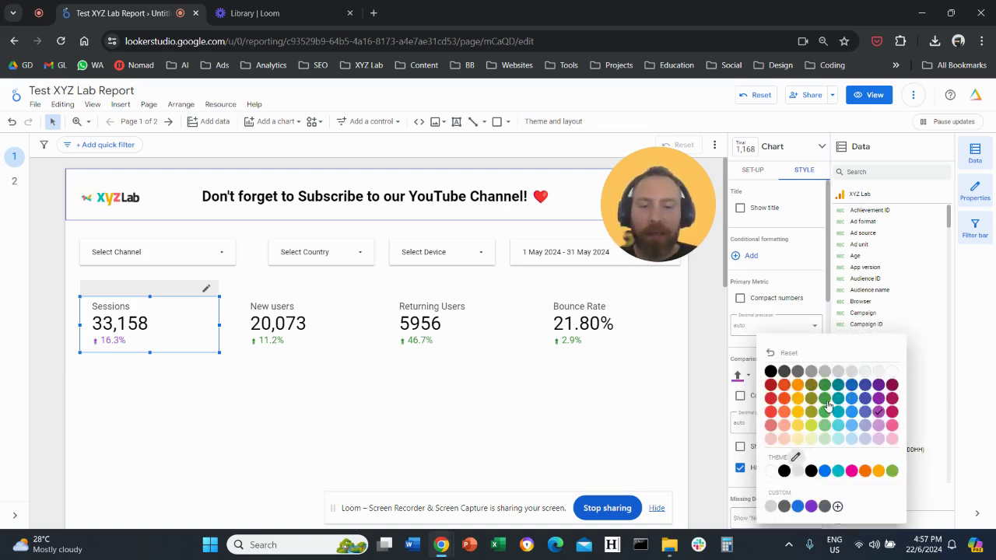
{"action": "left_click", "coordinate": [826, 403]}
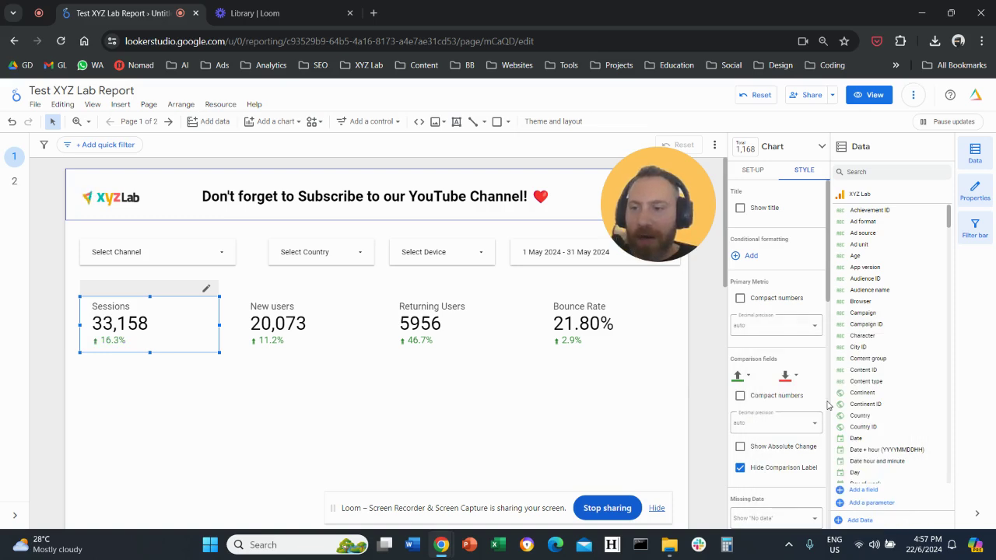
{"action": "left_click", "coordinate": [793, 383]}
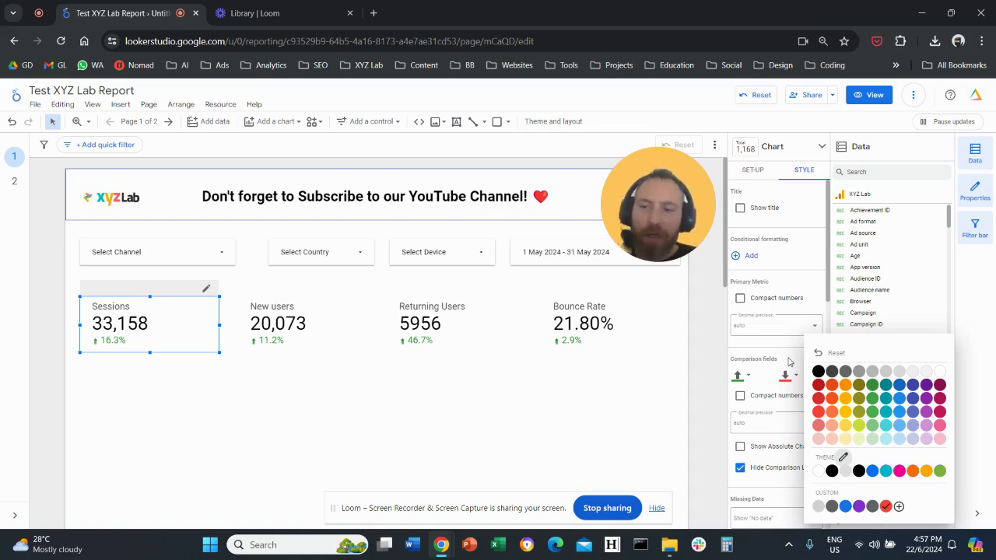
{"action": "left_click", "coordinate": [788, 362]}
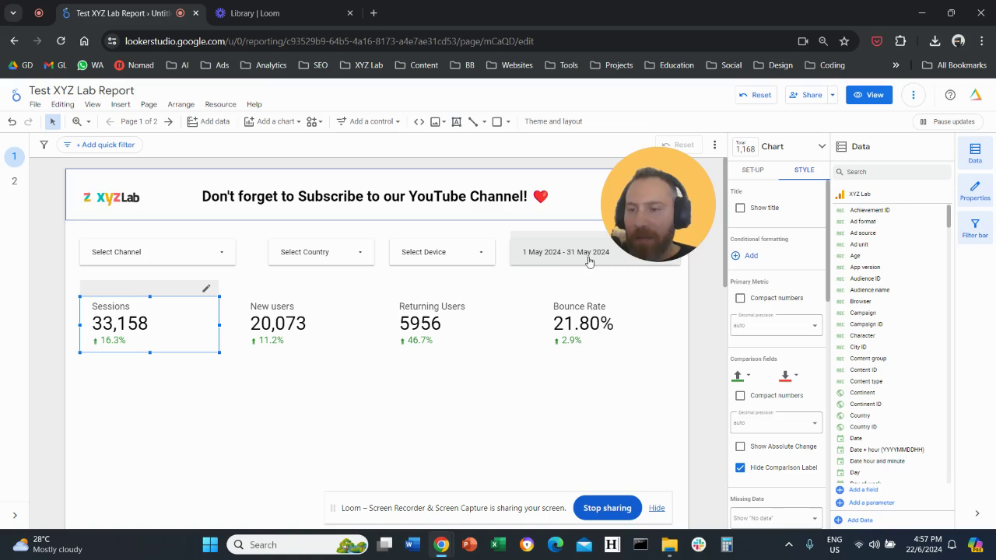
Enable Show Absolute Change so the Sessions scorecard displays ↑4,637
{"action": "left_click_drag", "start_coordinate": [667, 213], "coordinate": [687, 187]}
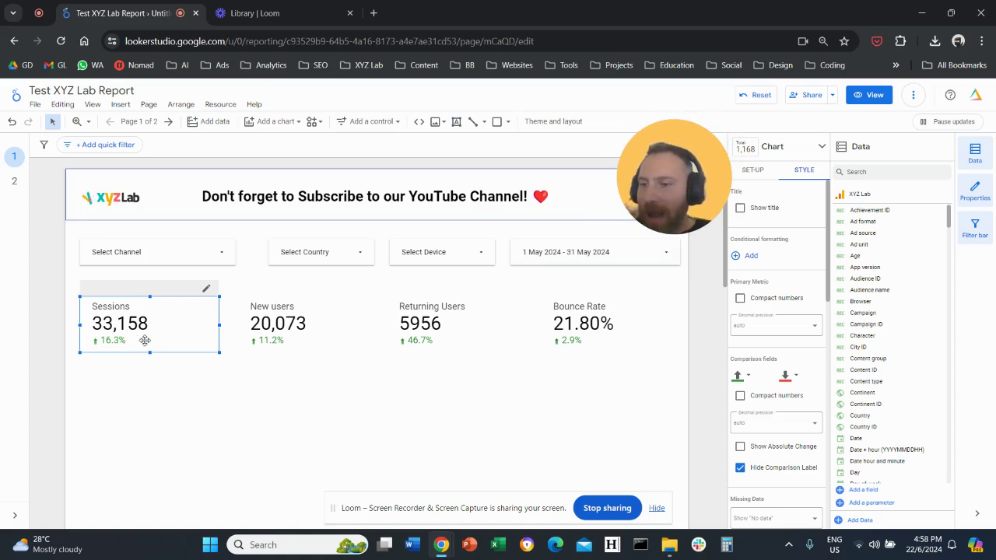
{"action": "left_click_drag", "start_coordinate": [692, 208], "coordinate": [692, 221]}
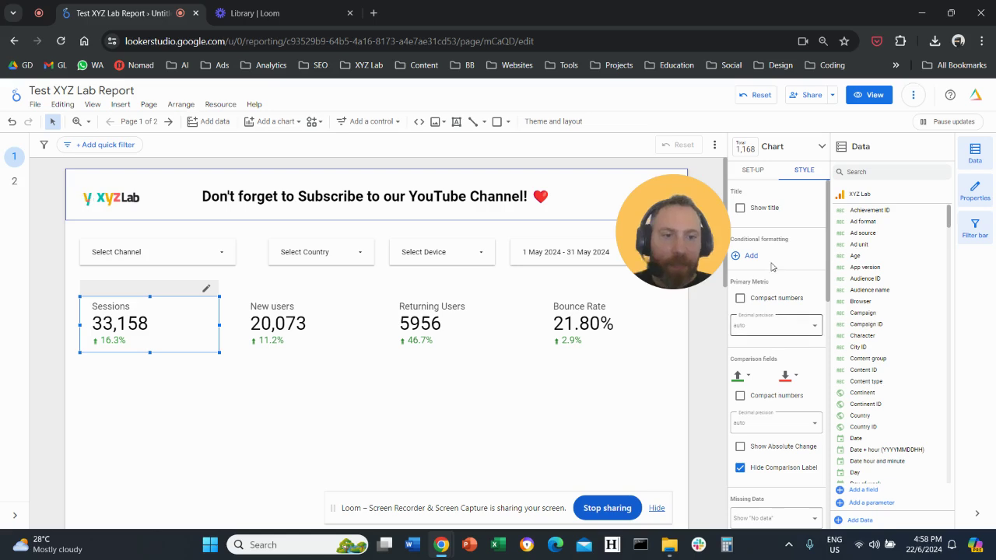
{"action": "scroll", "coordinate": [769, 268], "scroll_direction": "down", "scroll_amount": 1}
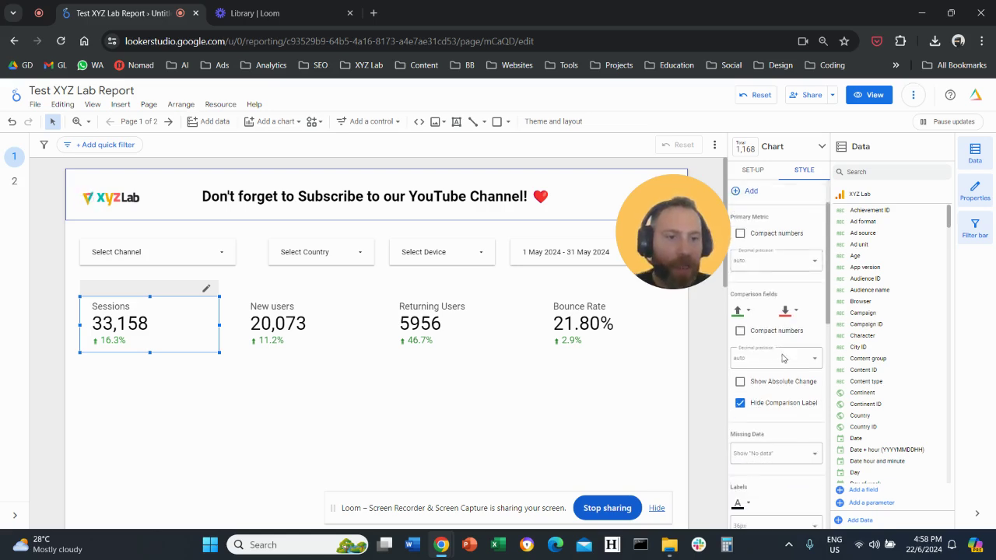
{"action": "left_click", "coordinate": [740, 383]}
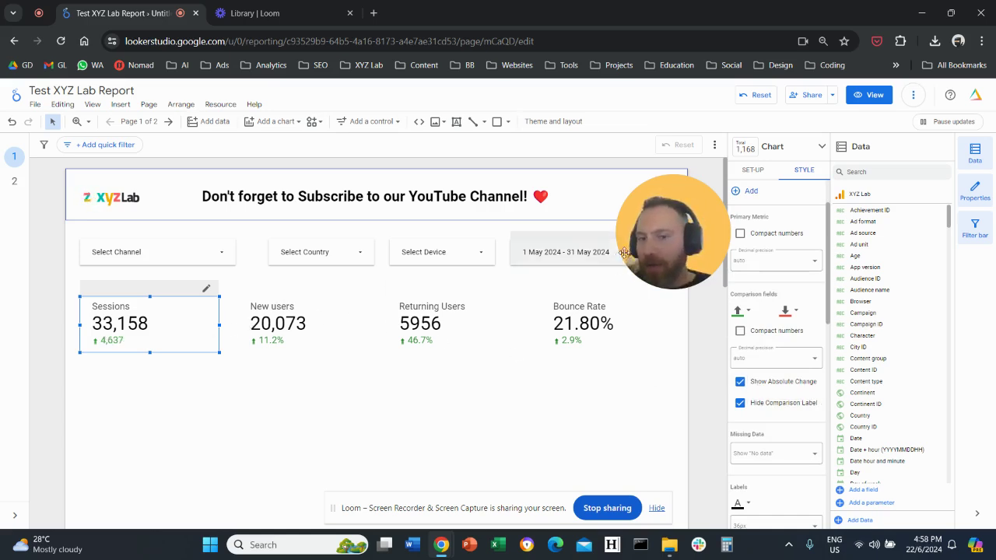
{"action": "left_click_drag", "start_coordinate": [624, 253], "coordinate": [278, 329]}
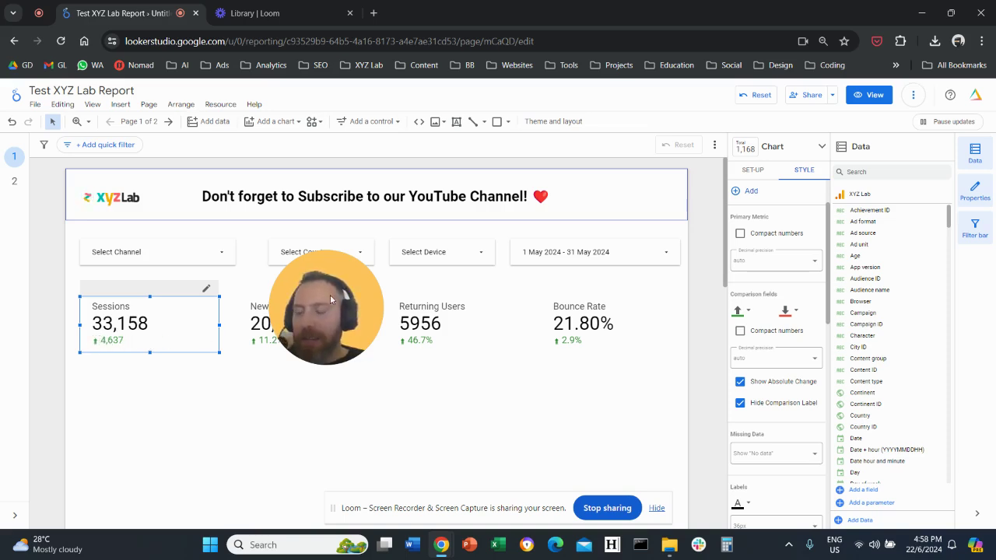
{"action": "left_click_drag", "start_coordinate": [331, 299], "coordinate": [652, 279]}
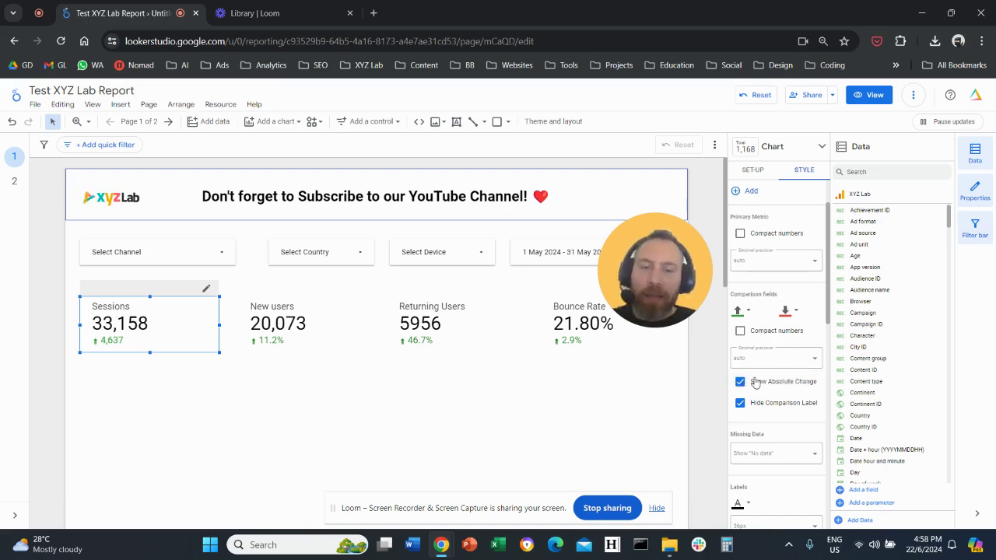
Turn off Show Absolute Change and set the comparison decimal precision to 2
{"action": "left_click", "coordinate": [804, 365]}
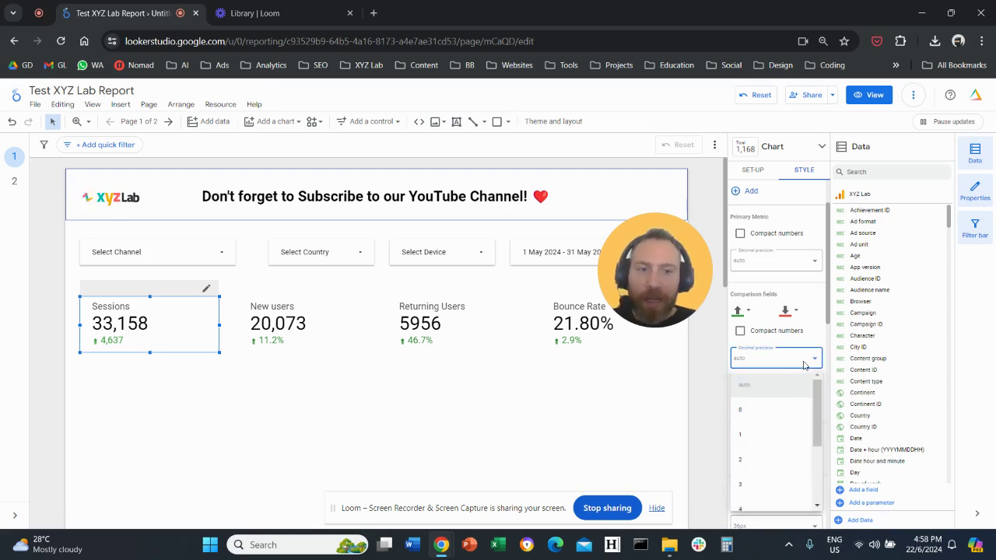
{"action": "left_click", "coordinate": [744, 384]}
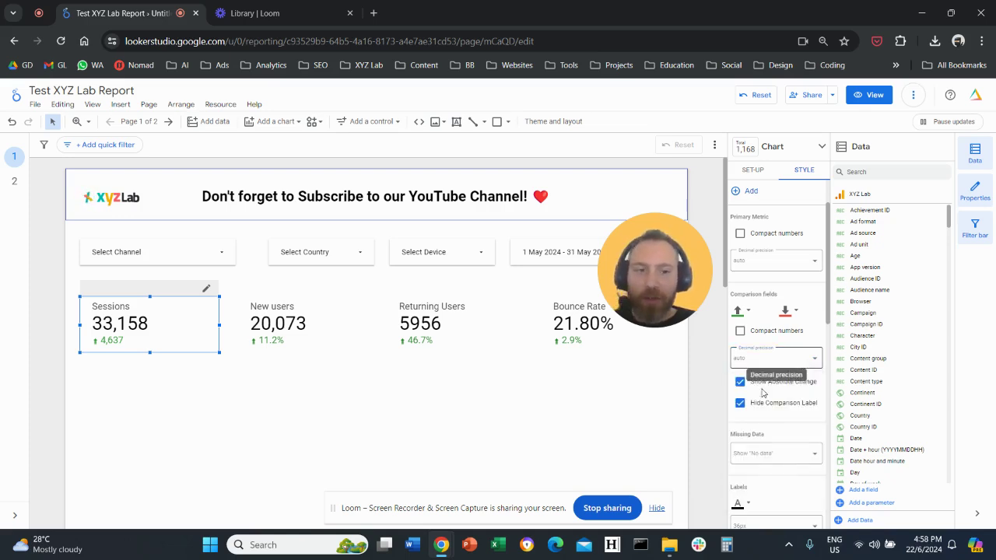
{"action": "left_click", "coordinate": [740, 382]}
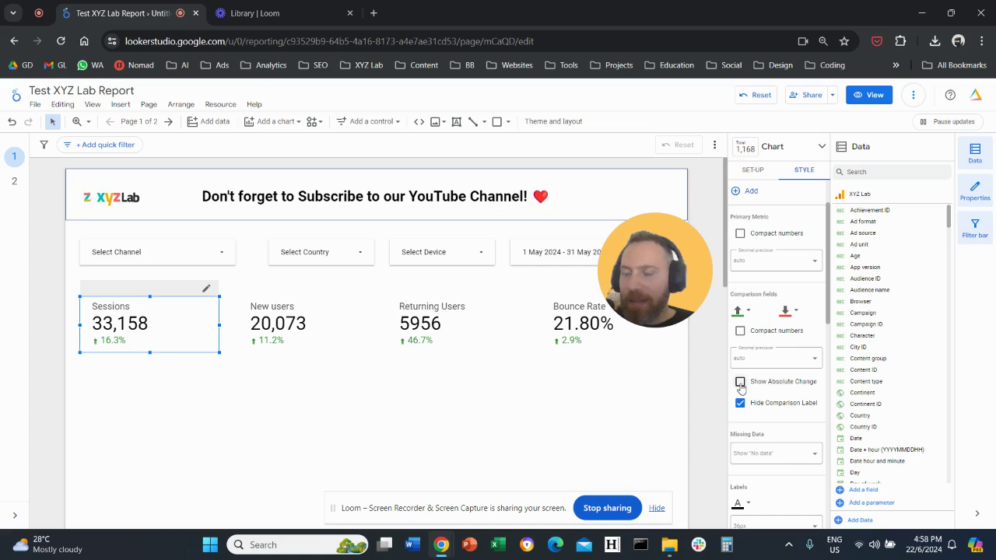
{"action": "left_click", "coordinate": [788, 364]}
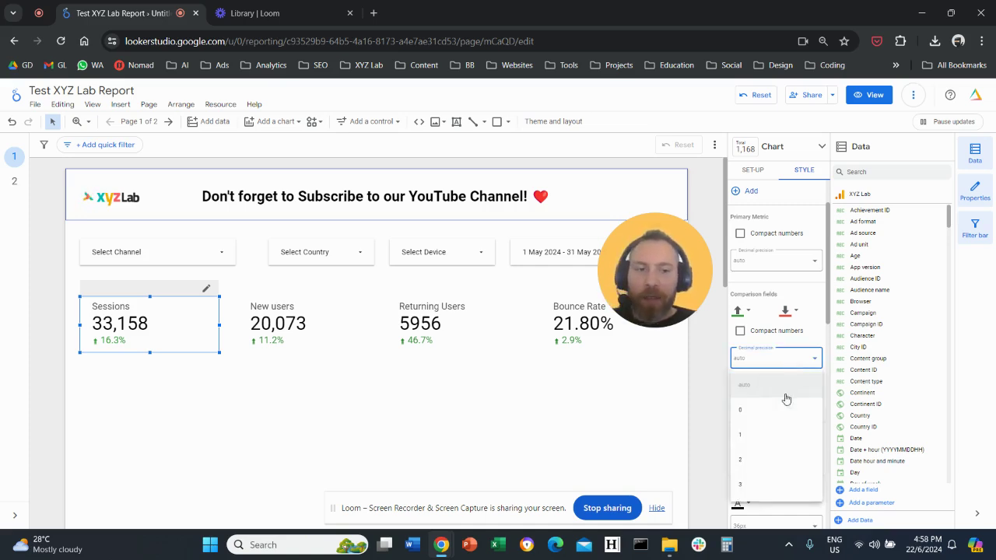
{"action": "left_click", "coordinate": [766, 462]}
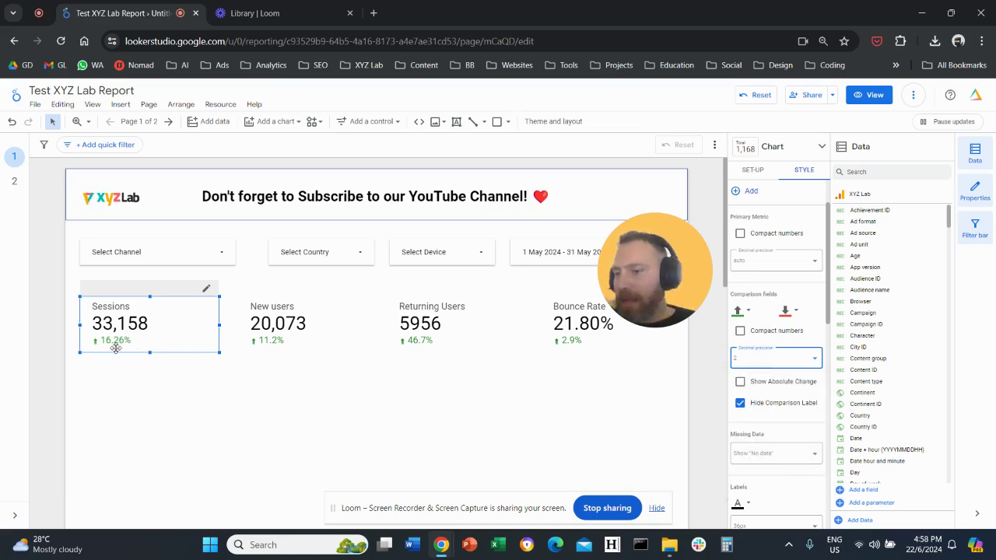
Try 3 and then 0 decimal places before returning precision to auto
{"action": "left_click", "coordinate": [798, 361]}
{"action": "left_click", "coordinate": [755, 484]}
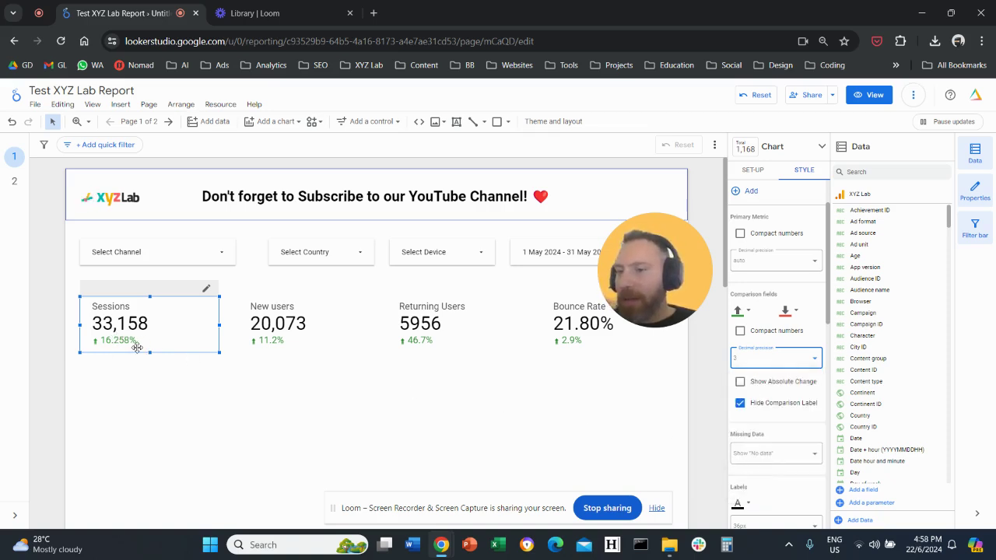
{"action": "left_click", "coordinate": [810, 357]}
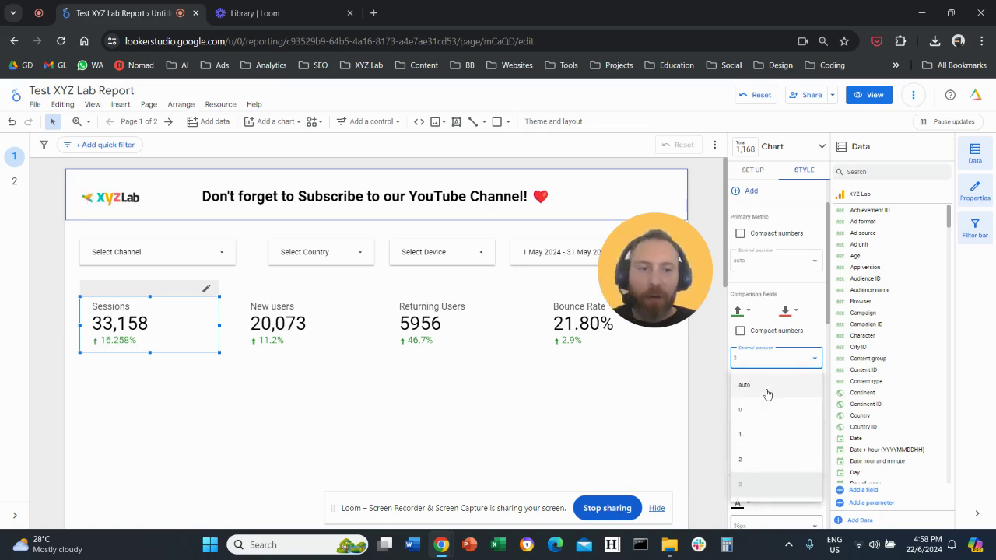
{"action": "left_click", "coordinate": [757, 419]}
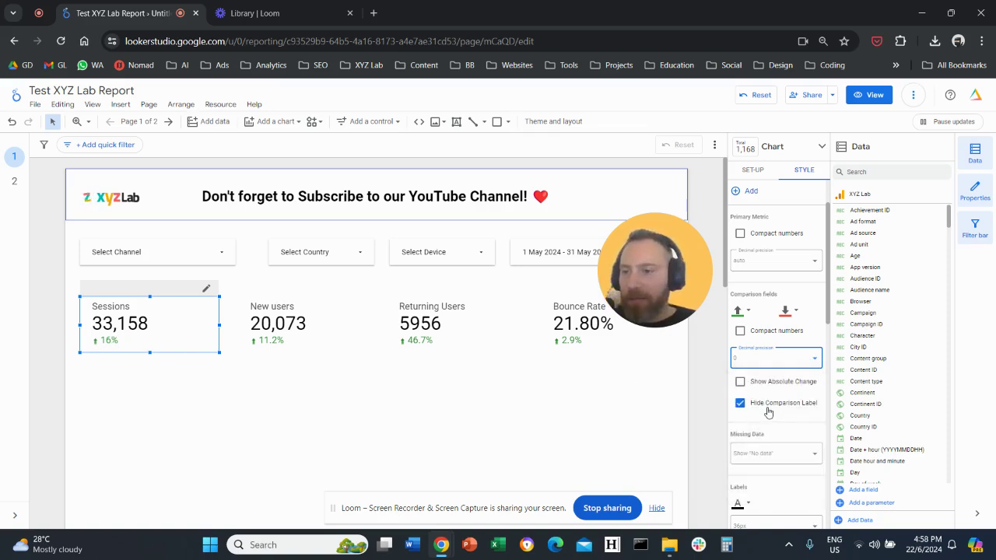
{"action": "left_click", "coordinate": [802, 361]}
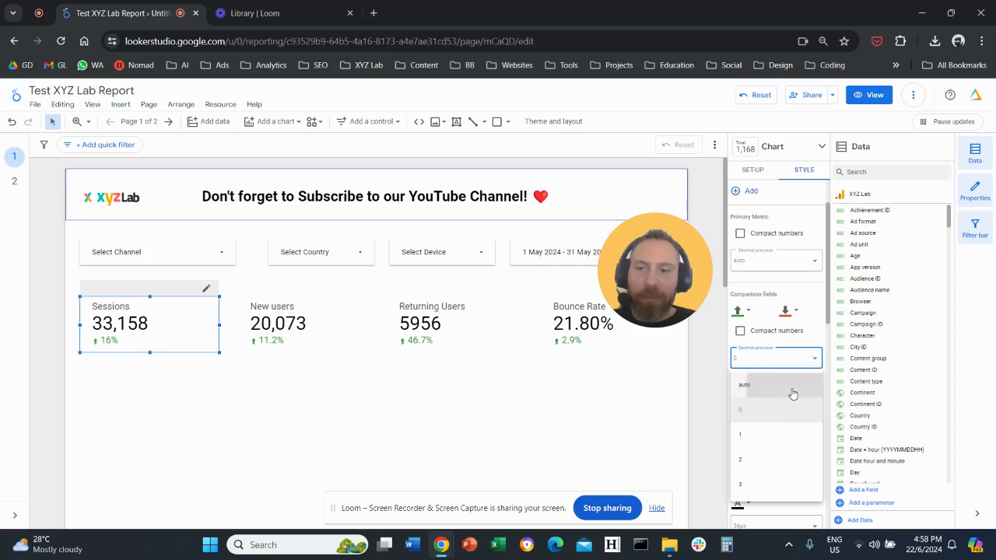
{"action": "left_click", "coordinate": [787, 384]}
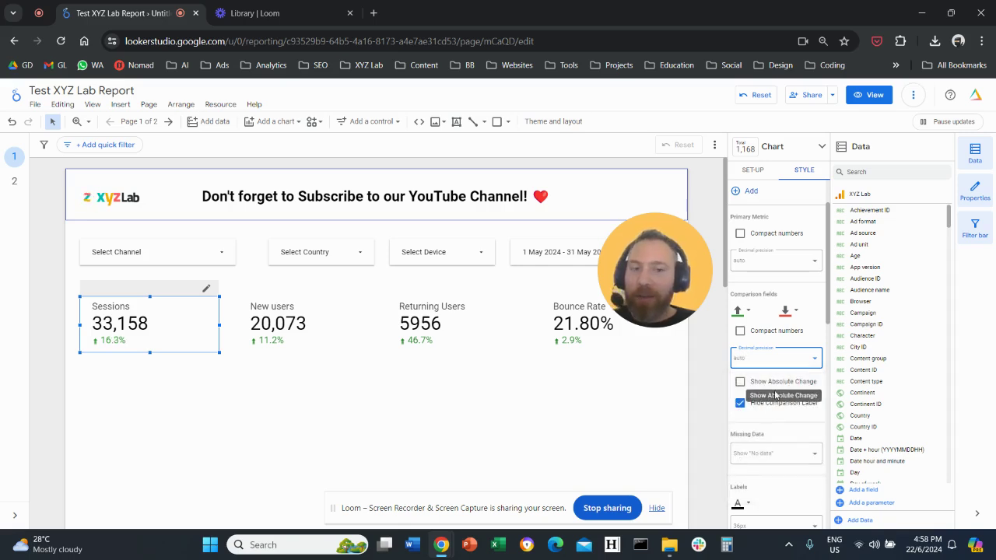